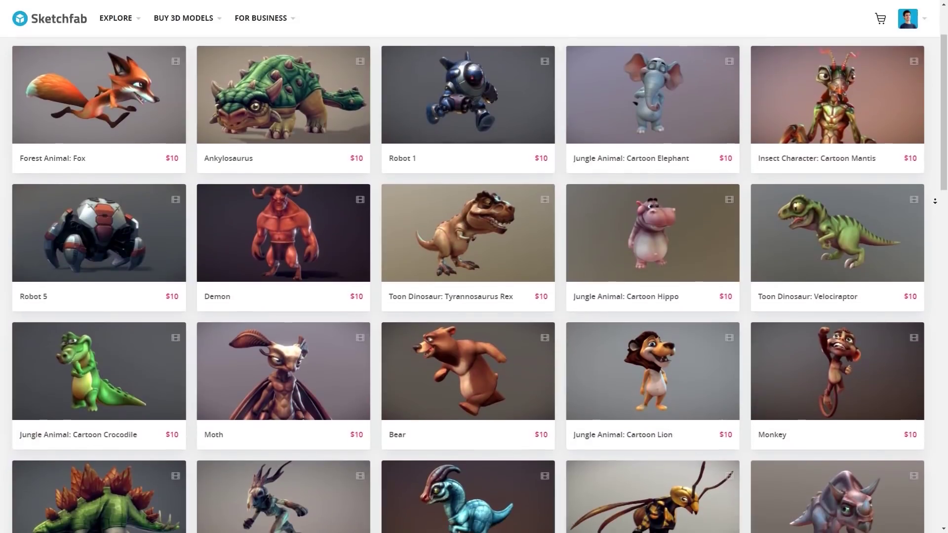
# Step: View the foggy street through the scene camera in Rendered shading
pyautogui.scroll(-3, 473, 266)
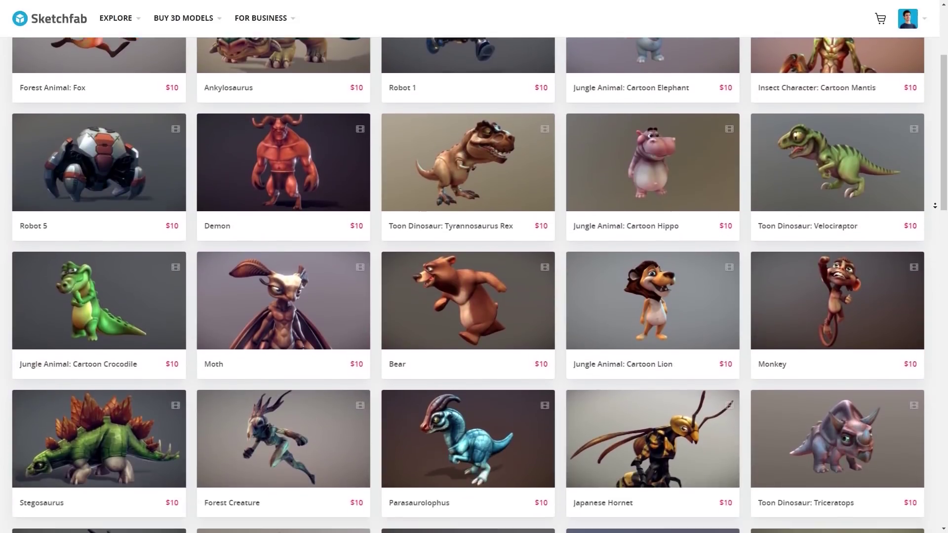
pyautogui.scroll(-7, 474, 267)
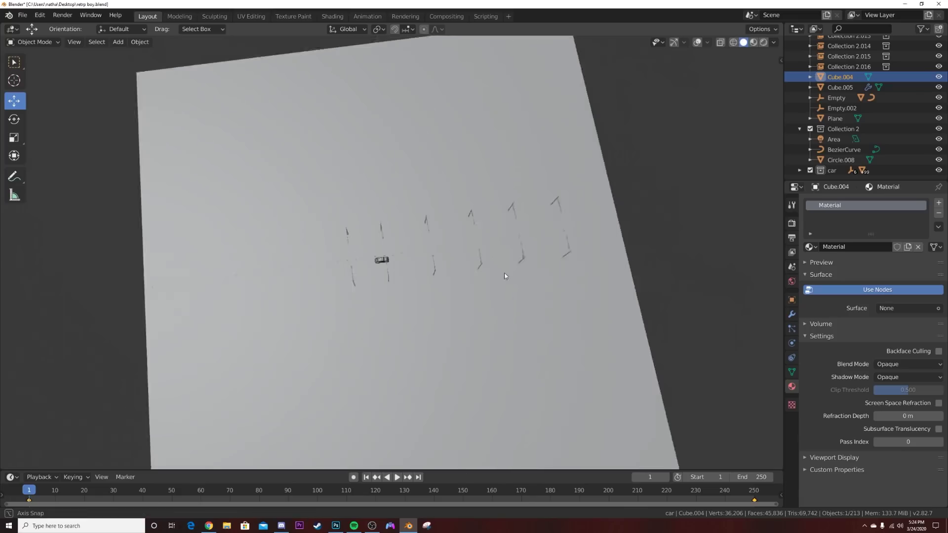
pyautogui.moveTo(505, 275); pyautogui.dragTo(506, 238, button='middle')
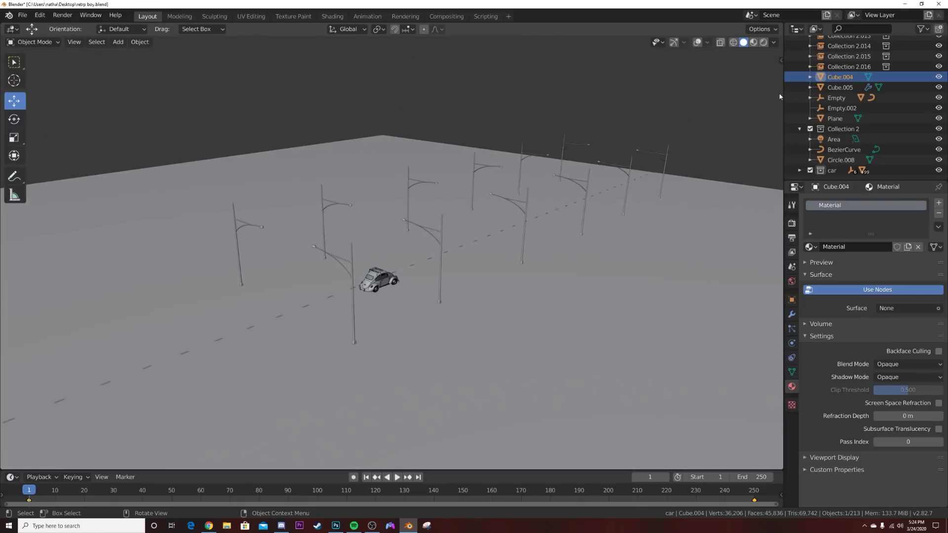
pyautogui.press('KP_0')
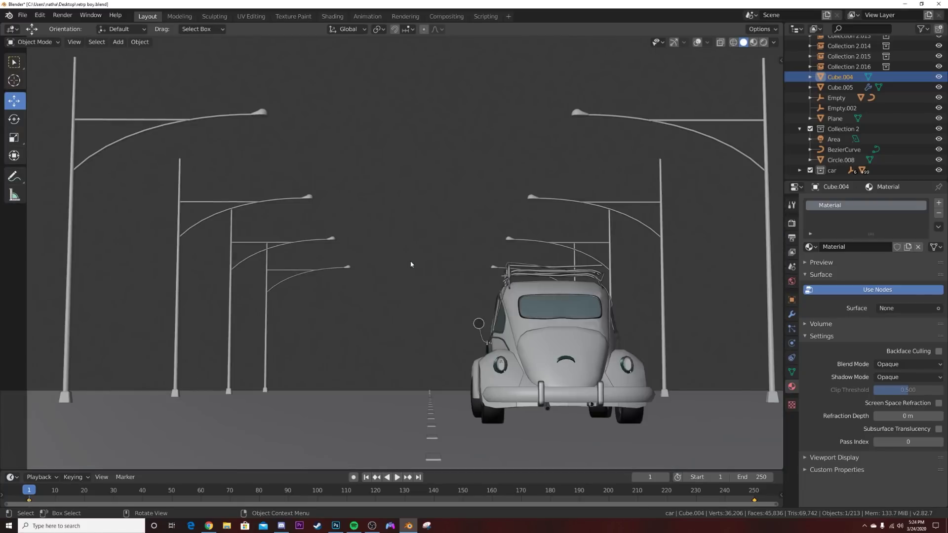
pyautogui.click(763, 42)
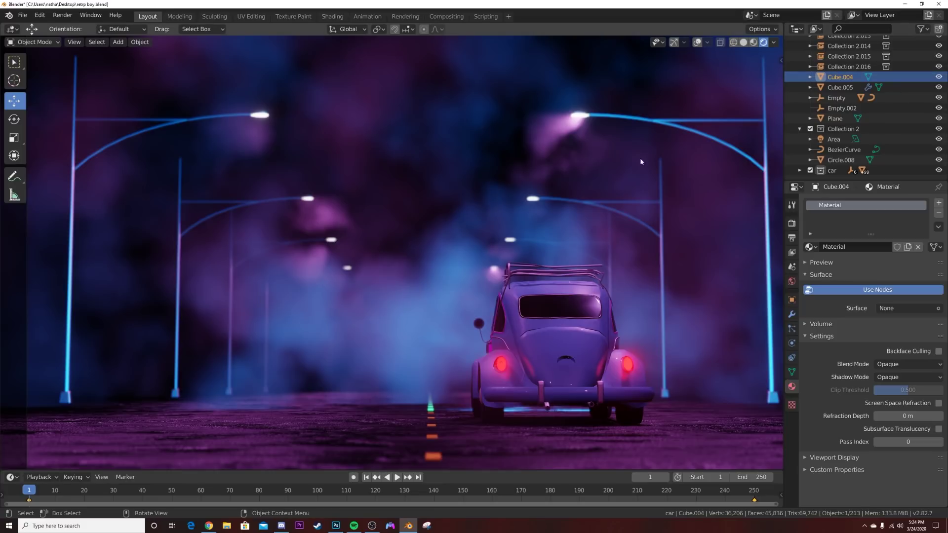
# Step: Orbit the view down the road and turn on viewport overlays
pyautogui.moveTo(262, 300); pyautogui.dragTo(622, 179, button='middle')
pyautogui.scroll(-6, 623, 175)
pyautogui.click(697, 42)
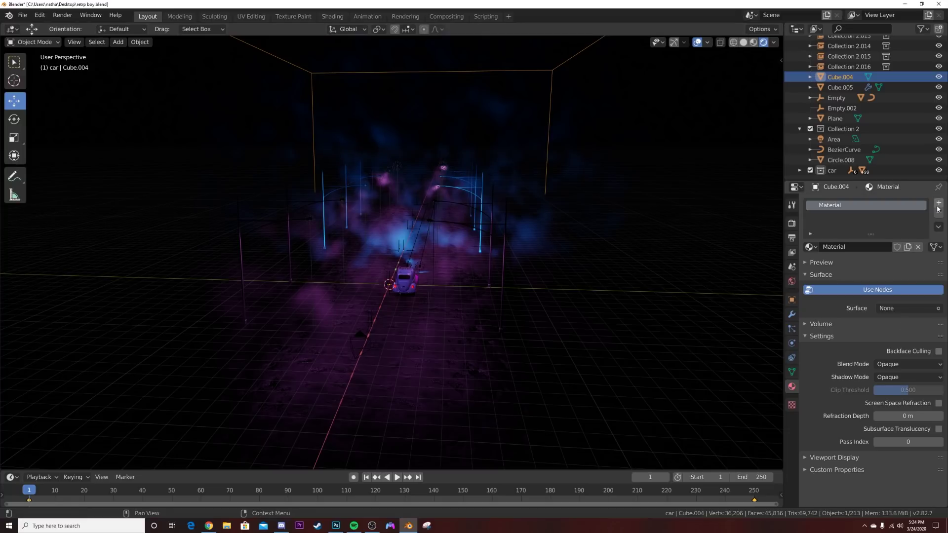
# Step: Remove the cube's fog material and create a new Material.001 in the Shading workspace
pyautogui.click(937, 211)
pyautogui.press('KP_0')
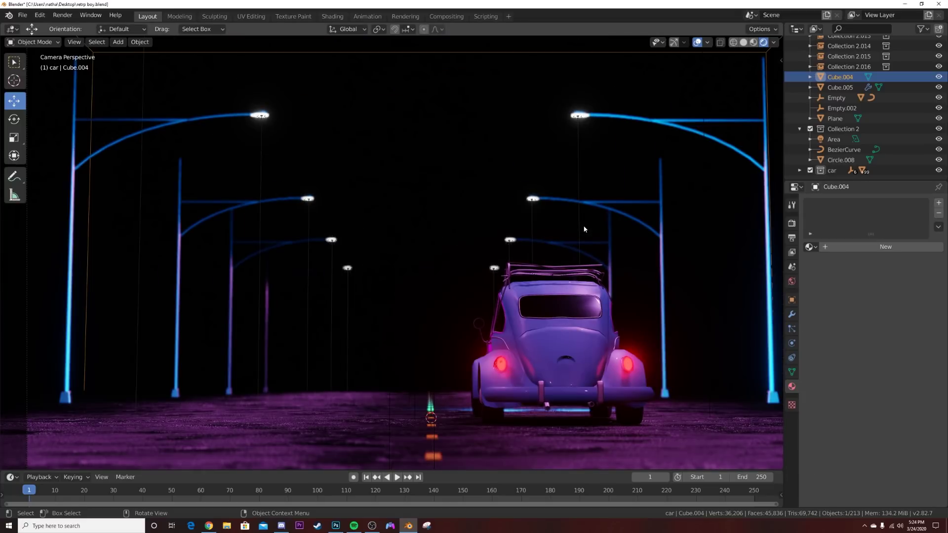
pyautogui.click(332, 16)
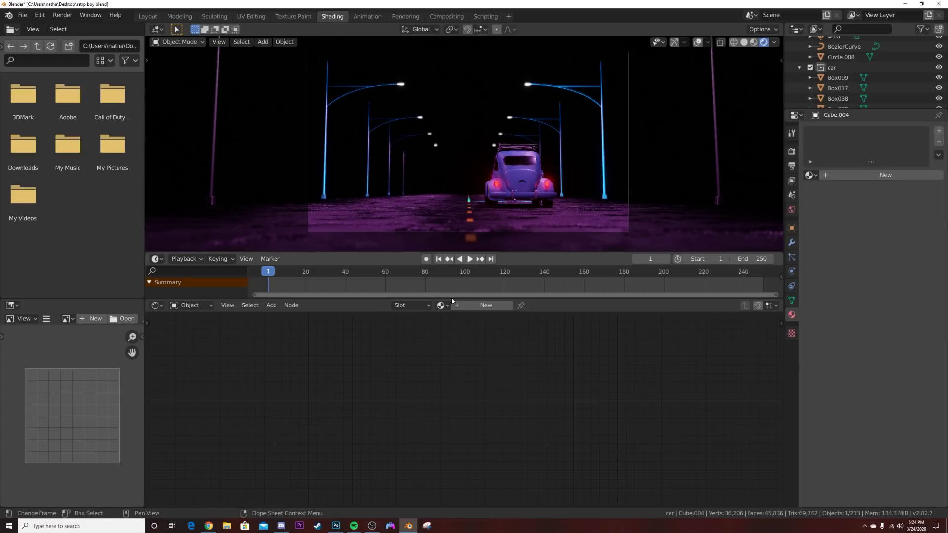
pyautogui.click(477, 305)
# Step: Check the cube's bounds in Solid shading, then return to the rendered camera view
pyautogui.moveTo(493, 222)
pyautogui.mouseDown(button='middle')
pyautogui.moveTo(546, 125)
pyautogui.moveTo(586, 148)
pyautogui.mouseUp(button='middle')
pyautogui.press('z')
pyautogui.click(548, 127)
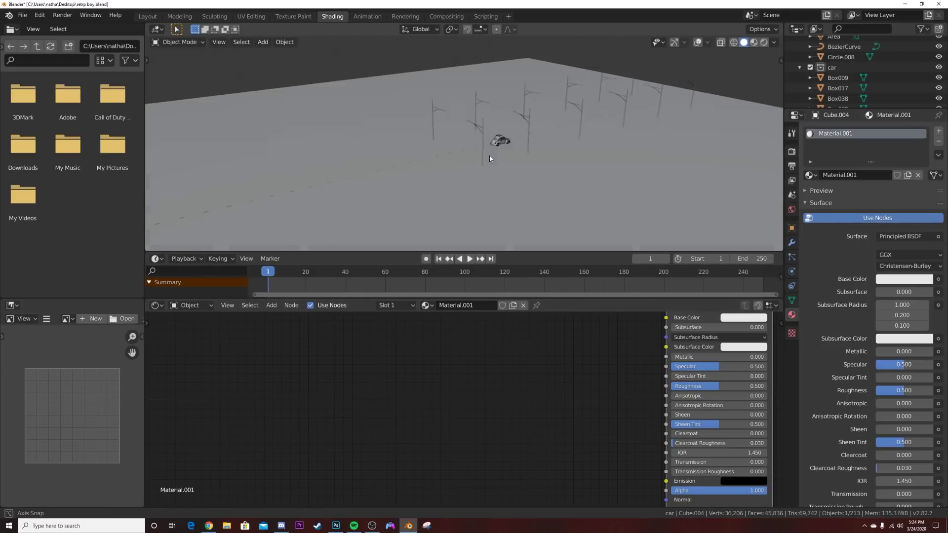
pyautogui.scroll(-10, 834, 87)
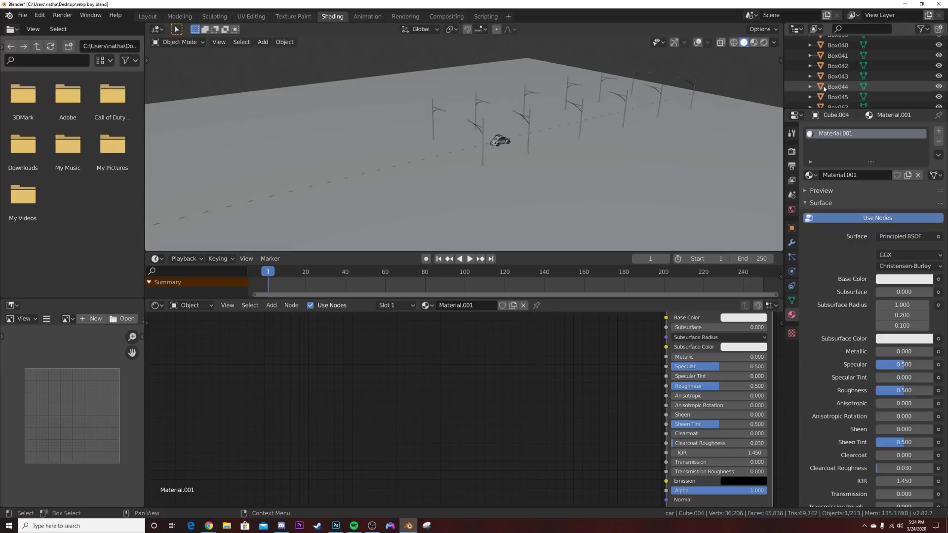
pyautogui.click(698, 44)
pyautogui.scroll(-5, 658, 111)
pyautogui.moveTo(658, 110); pyautogui.dragTo(323, 99, button='middle')
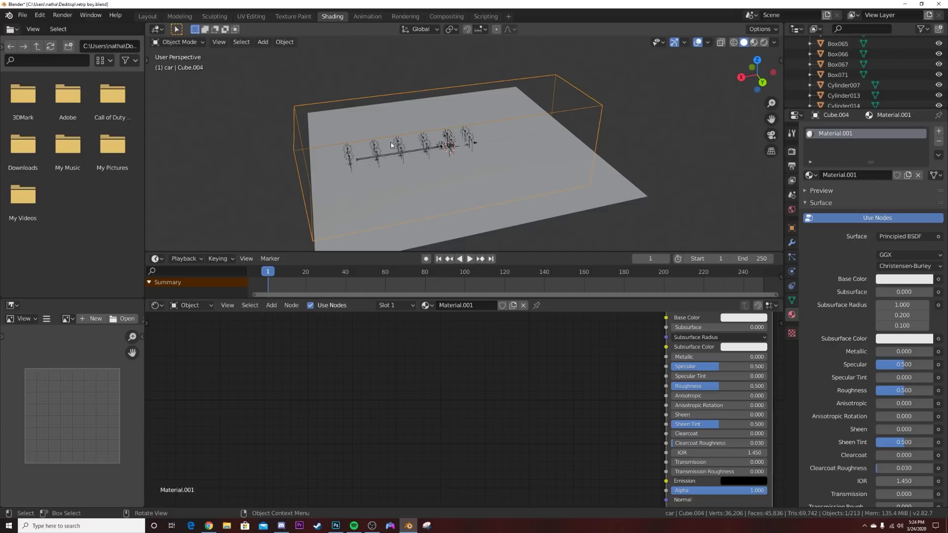
pyautogui.press('KP_0')
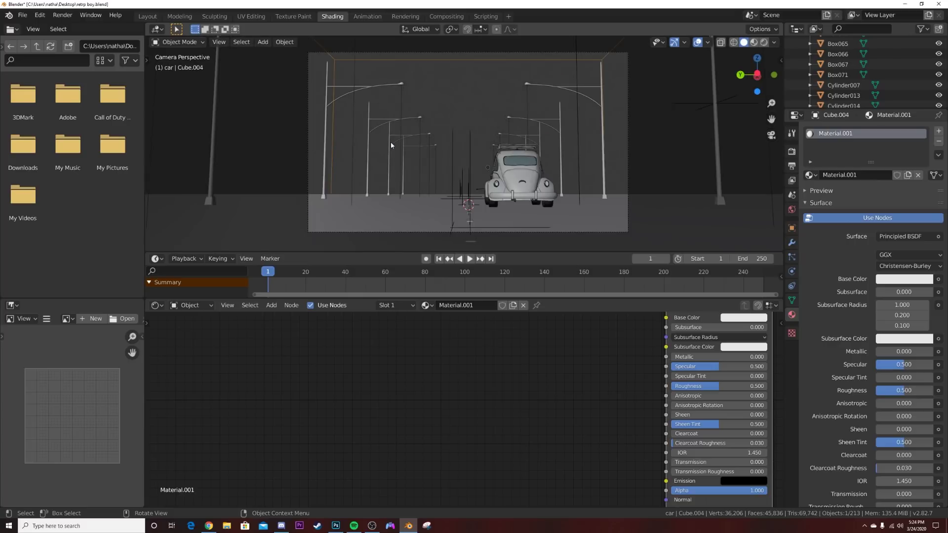
pyautogui.press('z')
pyautogui.click(399, 87)
# Step: Replace the Principled BSDF with a Principled Volume linked to the output's Volume input
pyautogui.press('Home')
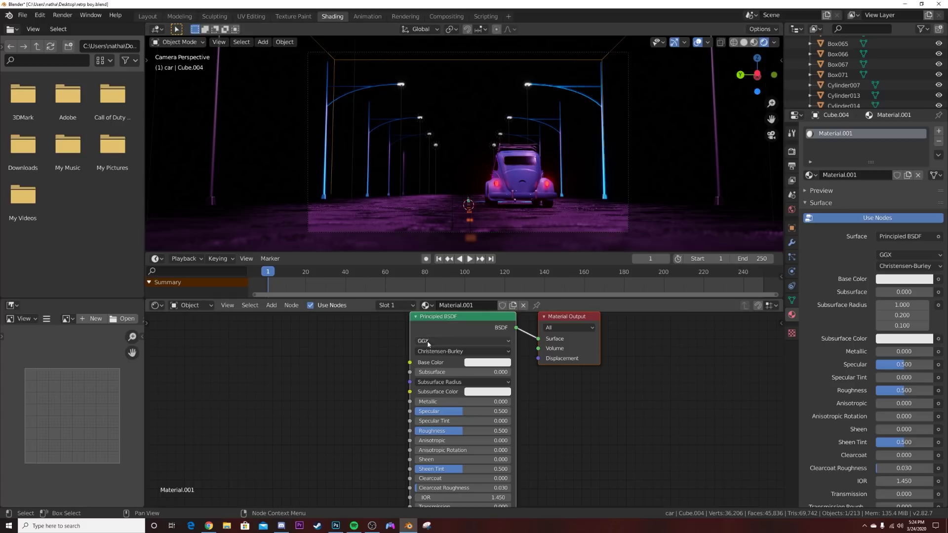
pyautogui.click(432, 323)
pyautogui.press('x')
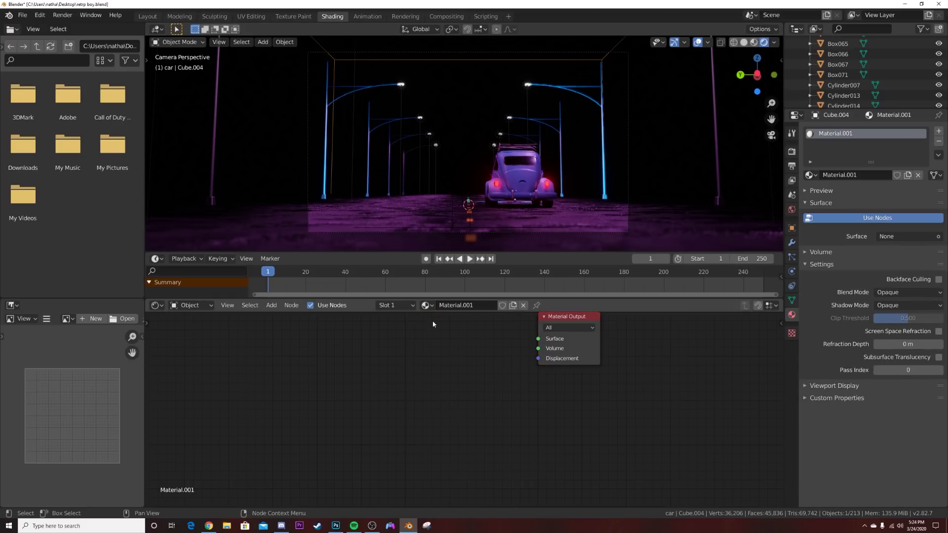
pyautogui.hotkey('shift', 'a')
pyautogui.click(430, 358)
pyautogui.write('vol')
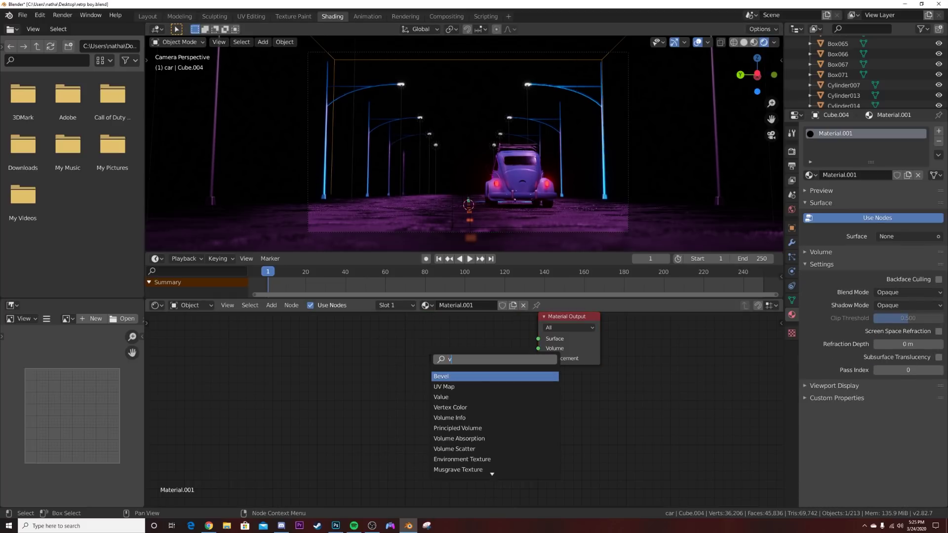
pyautogui.click(446, 386)
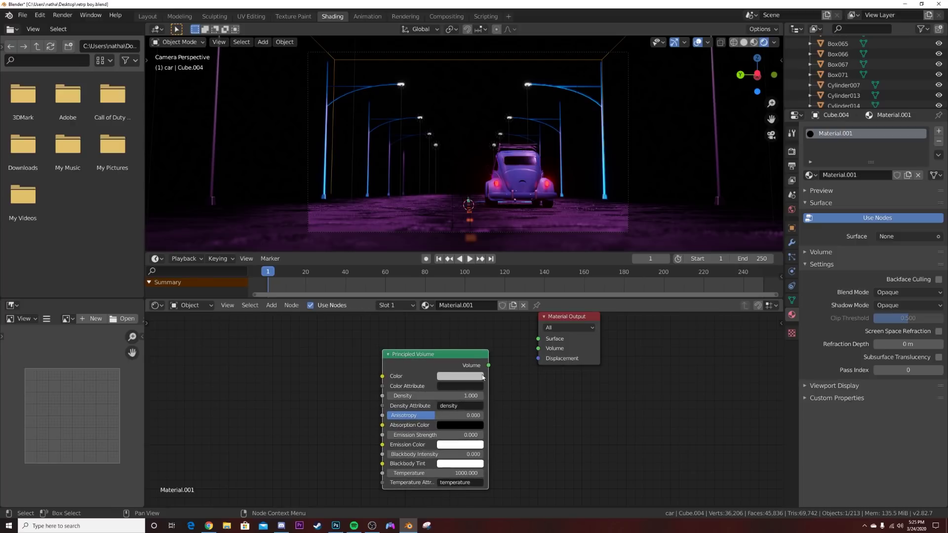
pyautogui.moveTo(489, 366); pyautogui.dragTo(538, 349)
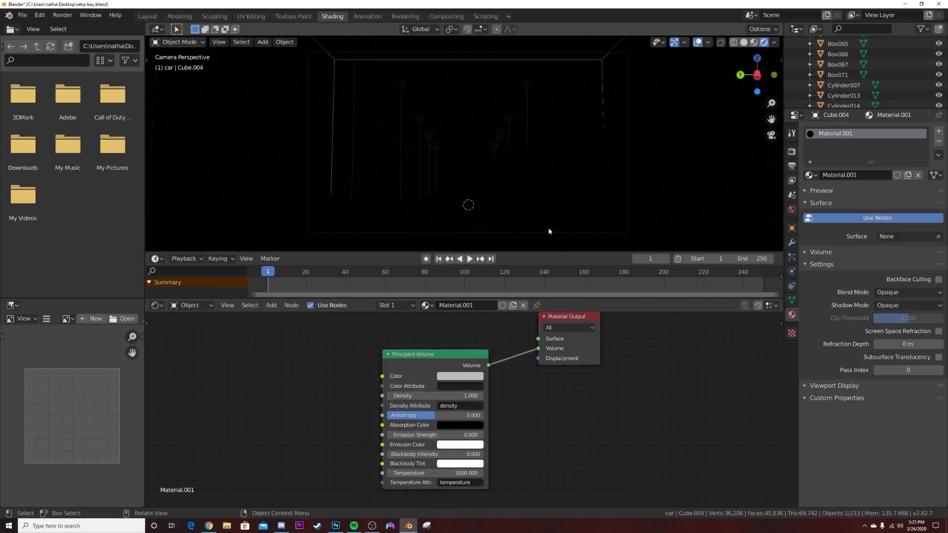
# Step: Hide overlays and lower the Principled Volume Density to 0.100
pyautogui.click(697, 43)
pyautogui.moveTo(459, 396); pyautogui.dragTo(435, 395)
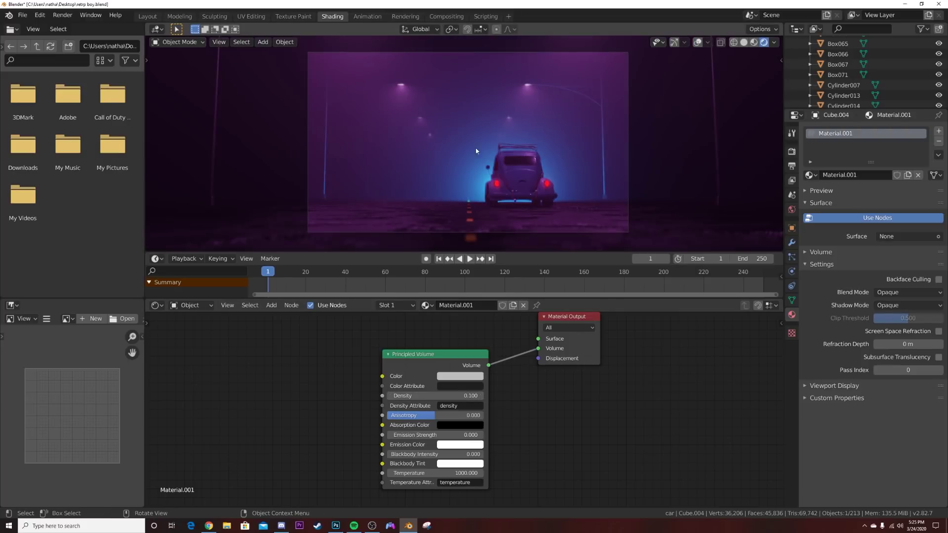
pyautogui.scroll(4, 470, 162)
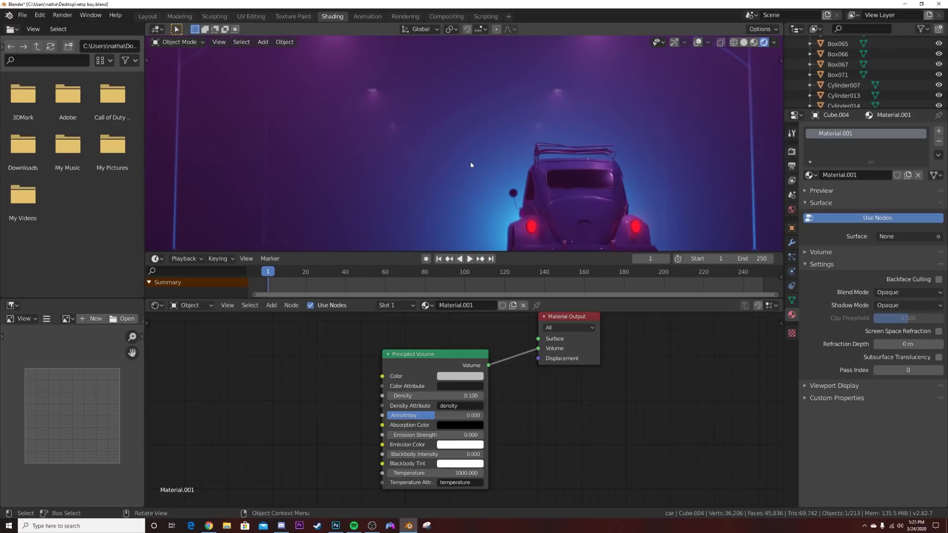
pyautogui.scroll(-2, 469, 161)
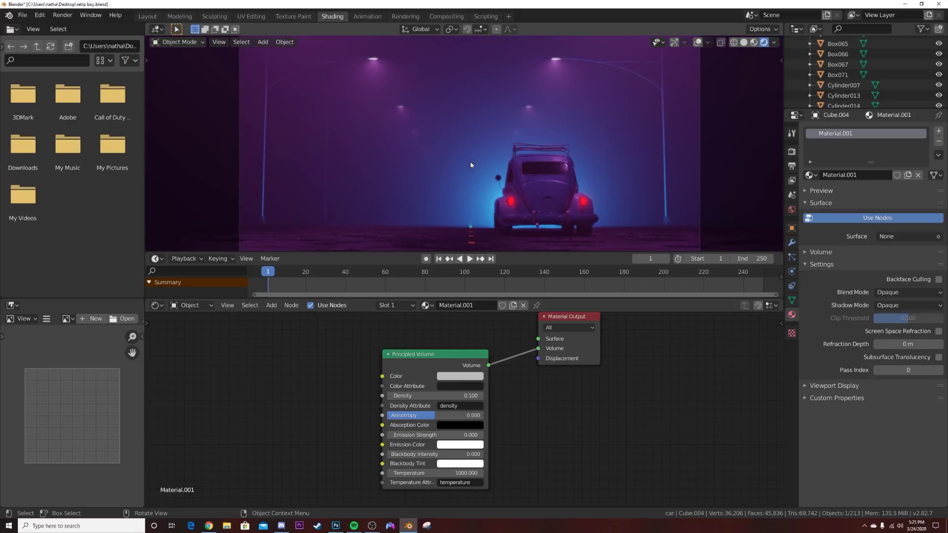
pyautogui.scroll(-1, 470, 162)
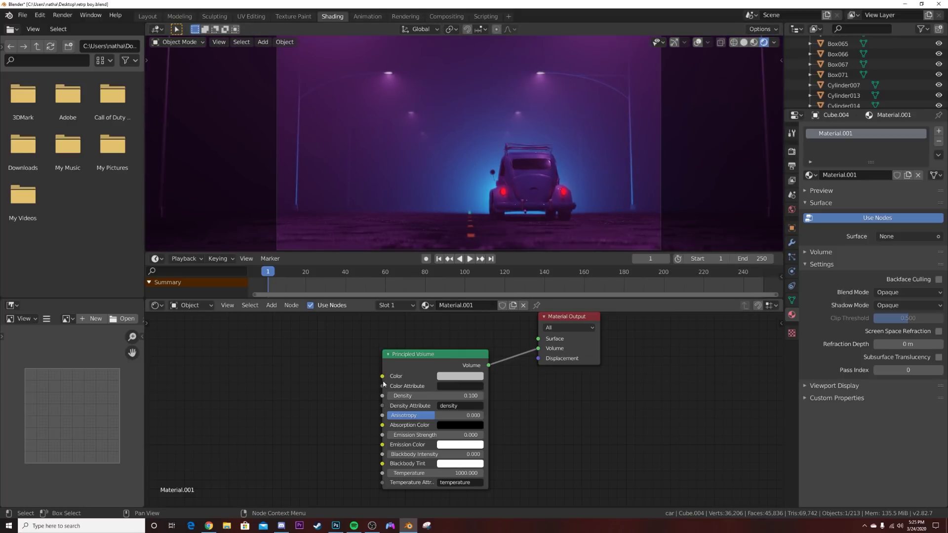
pyautogui.hotkey('shift', 'a')
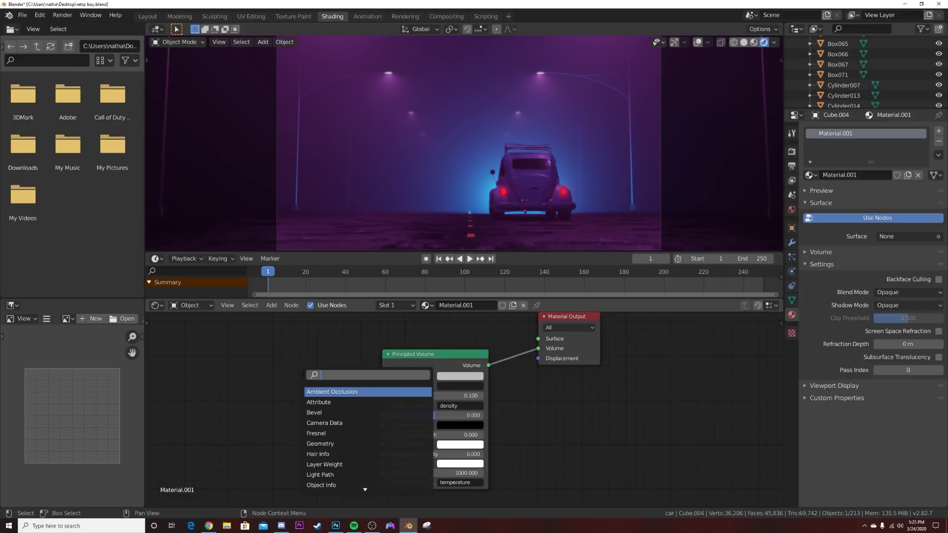
# Step: Add a ColorRamp node and plug its Color into the volume Density
pyautogui.write('color ramp')
pyautogui.press('Return')
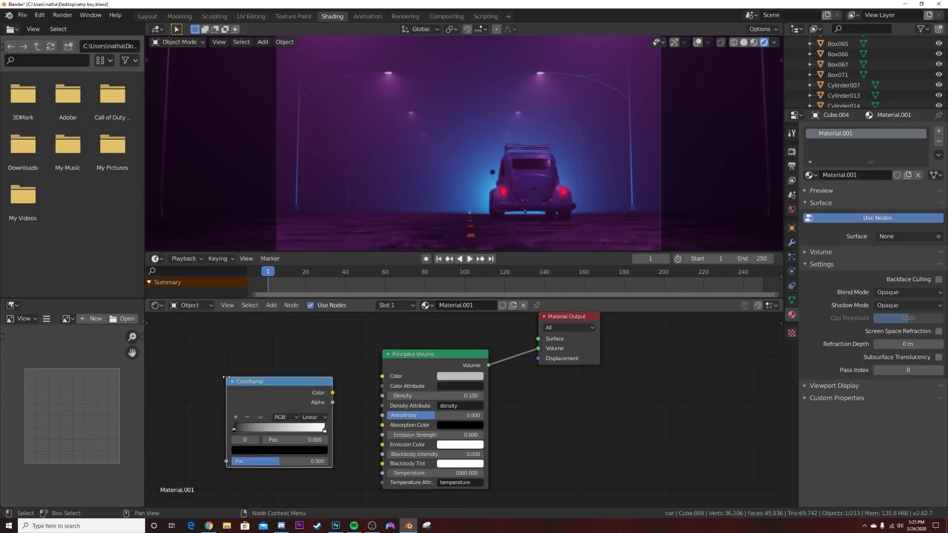
pyautogui.moveTo(333, 390); pyautogui.dragTo(345, 331)
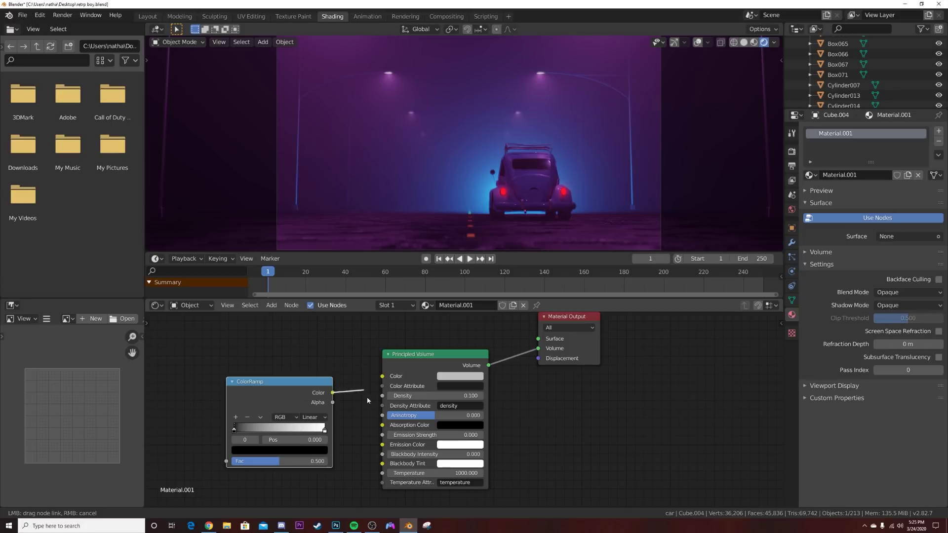
pyautogui.moveTo(382, 401); pyautogui.dragTo(382, 395)
pyautogui.moveTo(303, 405); pyautogui.dragTo(455, 372, button='middle')
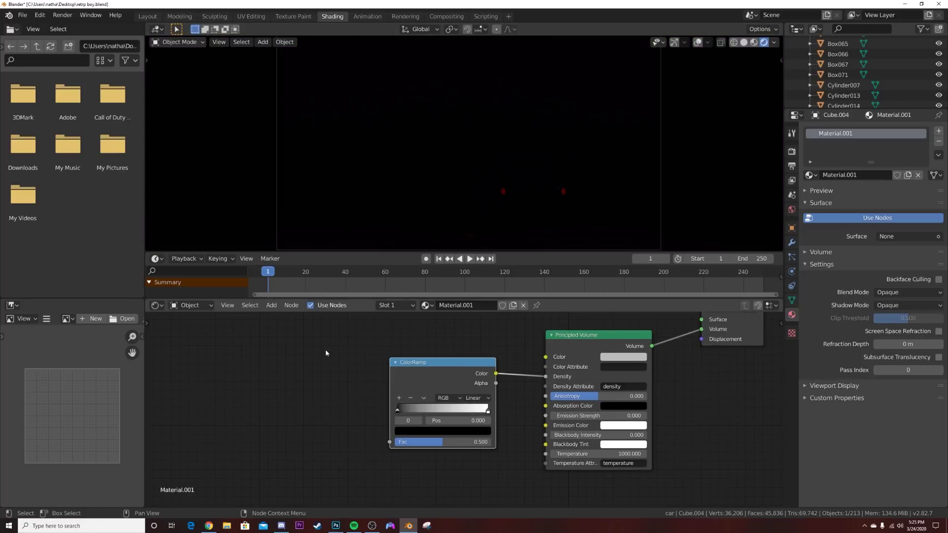
# Step: Add a Noise Texture node to the left of the ColorRamp
pyautogui.hotkey('shift', 'a')
pyautogui.click(314, 399)
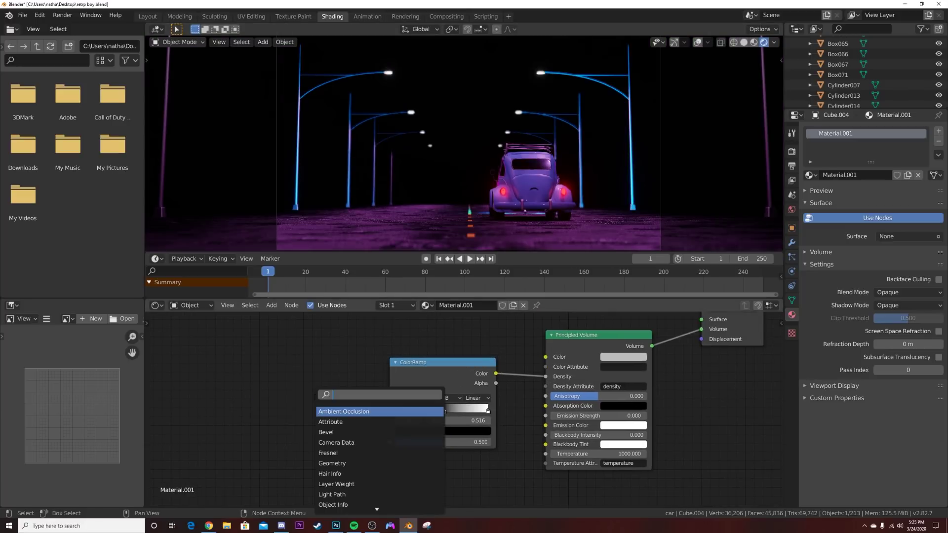
pyautogui.write('noi')
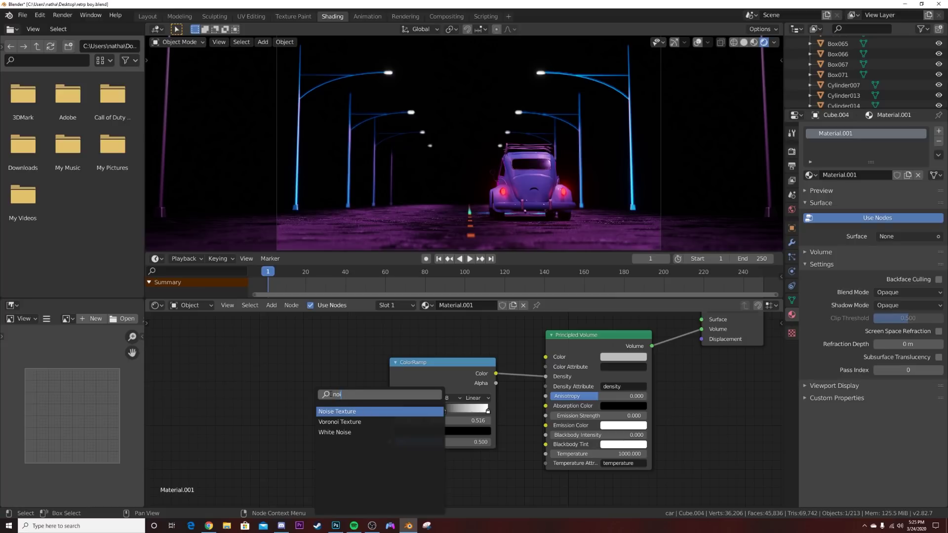
pyautogui.press('Return')
pyautogui.click(340, 411)
pyautogui.moveTo(299, 400); pyautogui.dragTo(388, 391, button='middle')
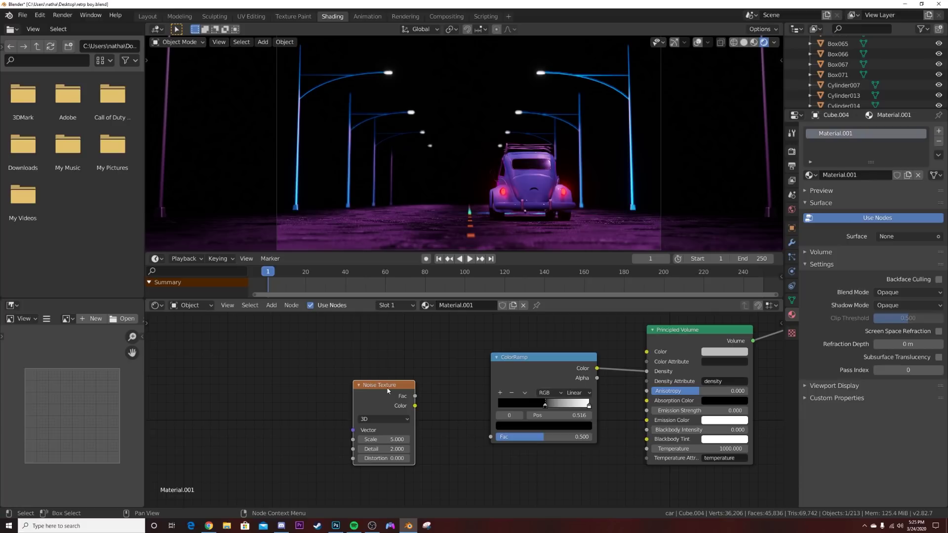
# Step: Add Texture Coordinate and Mapping nodes, linking Object coordinates into the Mapping Vector
pyautogui.hotkey('ctrl', 't')
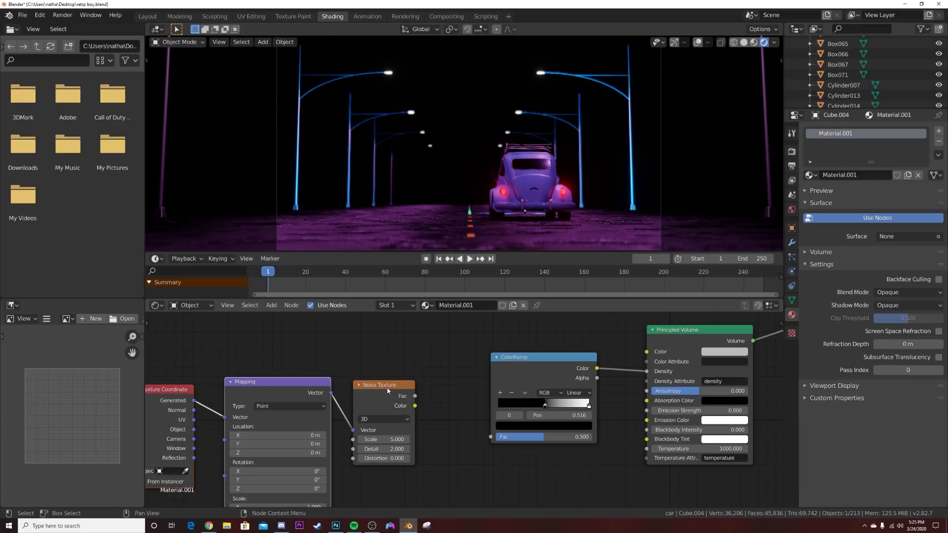
pyautogui.moveTo(293, 362); pyautogui.dragTo(389, 307, button='middle')
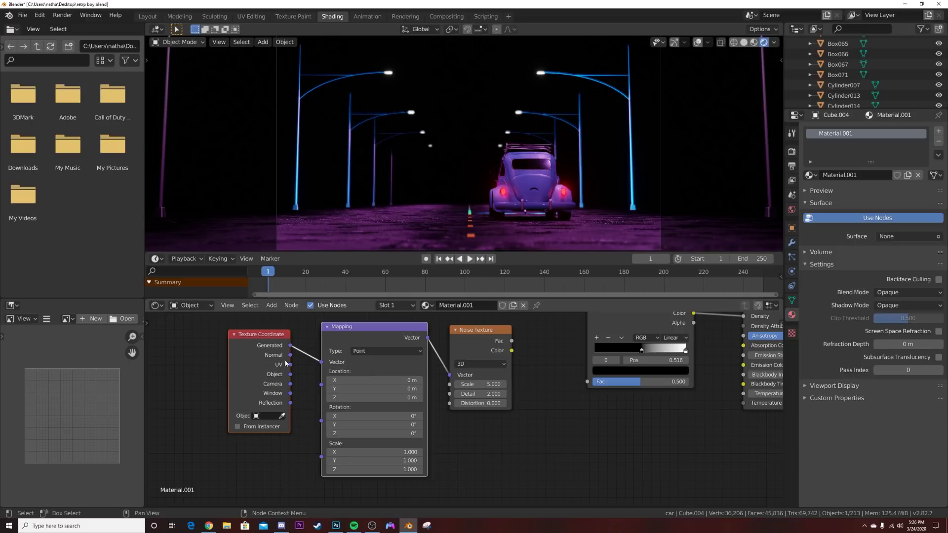
pyautogui.moveTo(254, 342); pyautogui.dragTo(234, 352)
pyautogui.moveTo(269, 383); pyautogui.dragTo(303, 371)
pyautogui.moveTo(303, 372); pyautogui.dragTo(185, 382, button='middle')
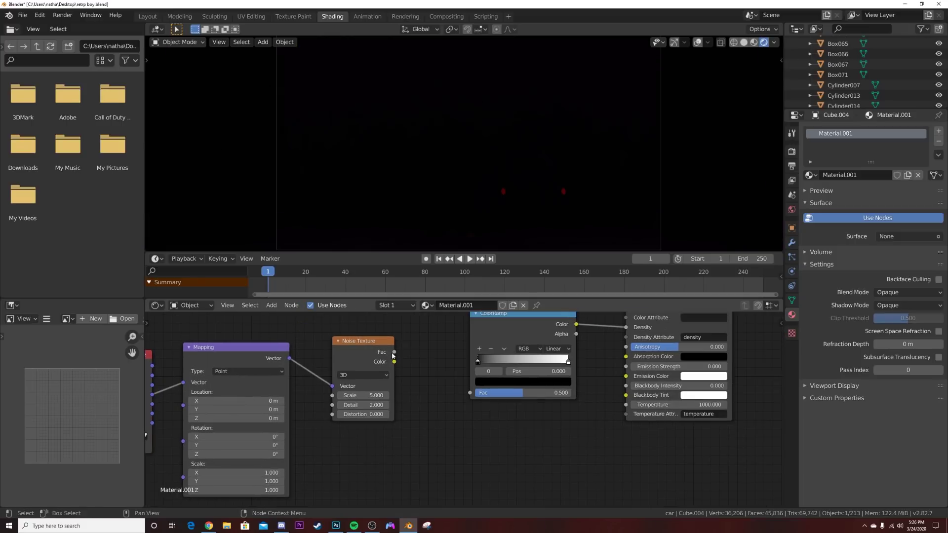
# Step: Feed the noise Fac into the ColorRamp Fac and move the black stop to 0.536
pyautogui.moveTo(394, 351); pyautogui.dragTo(469, 394)
pyautogui.moveTo(480, 360); pyautogui.dragTo(434, 378, button='middle')
pyautogui.moveTo(446, 380); pyautogui.dragTo(484, 383)
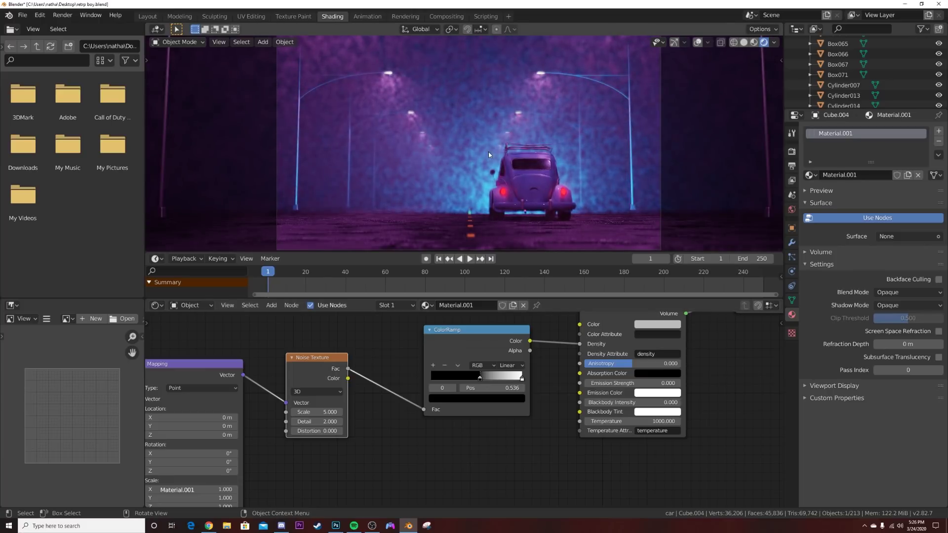
# Step: Set the Noise Texture Scale to 0.400
pyautogui.doubleClick(316, 412)
pyautogui.write('0.8')
pyautogui.press('Return')
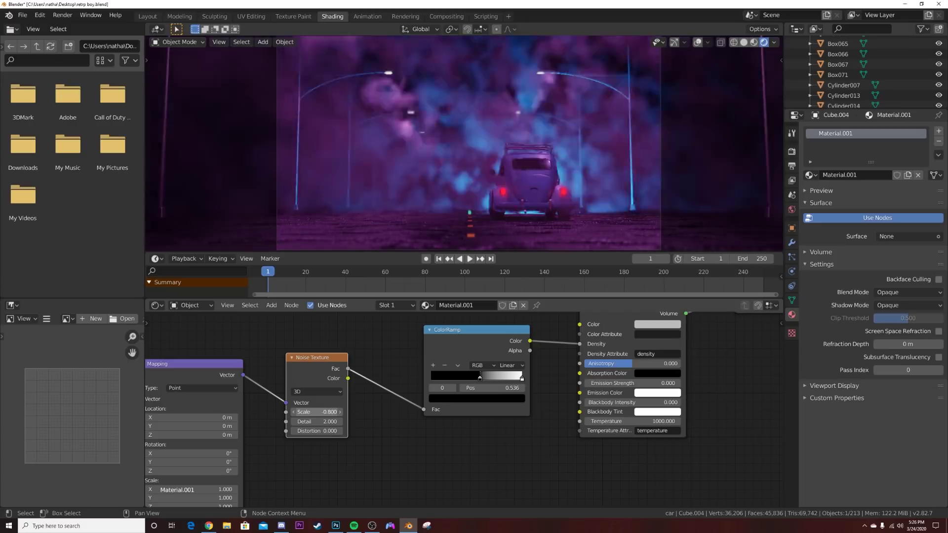
pyautogui.doubleClick(316, 412)
pyautogui.write('0.4')
pyautogui.press('Return')
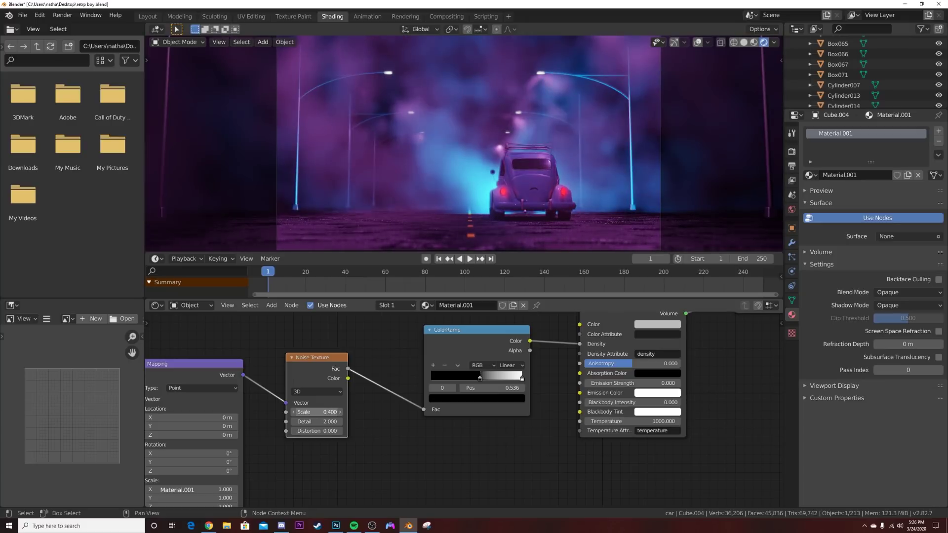
# Step: Switch the noise to 4D with W at 0 and Detail 13, then adjust Mapping Location Y
pyautogui.scroll(2, 429, 222)
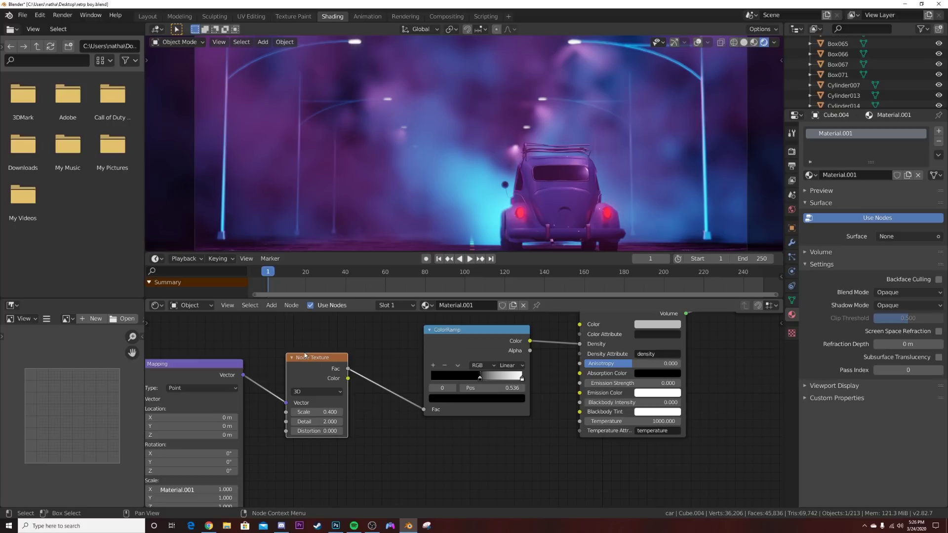
pyautogui.click(307, 393)
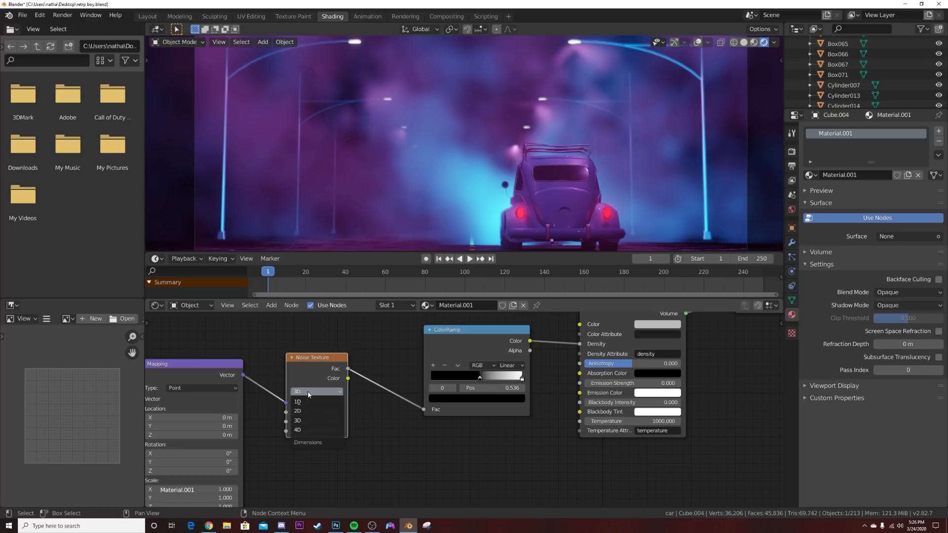
pyautogui.click(306, 428)
pyautogui.moveTo(316, 411); pyautogui.dragTo(409, 412)
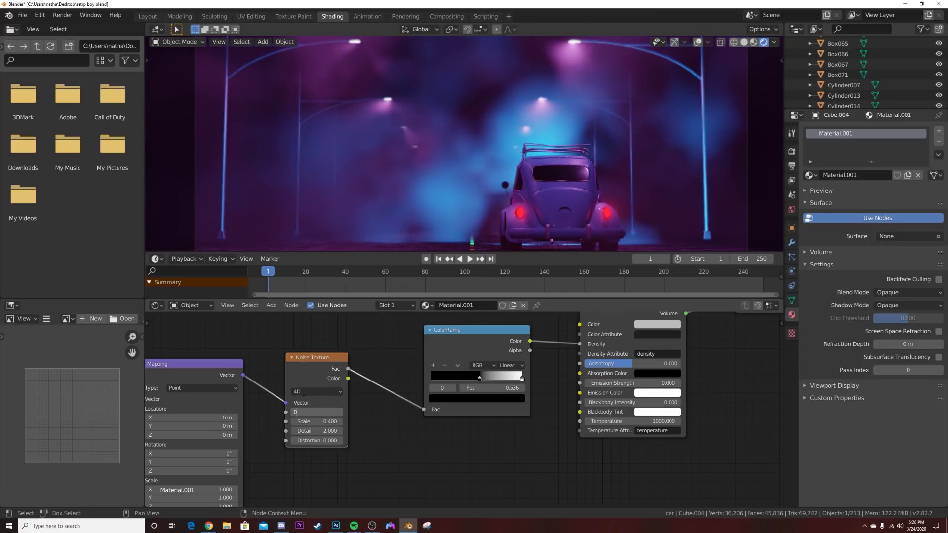
pyautogui.write('0')
pyautogui.press('Return')
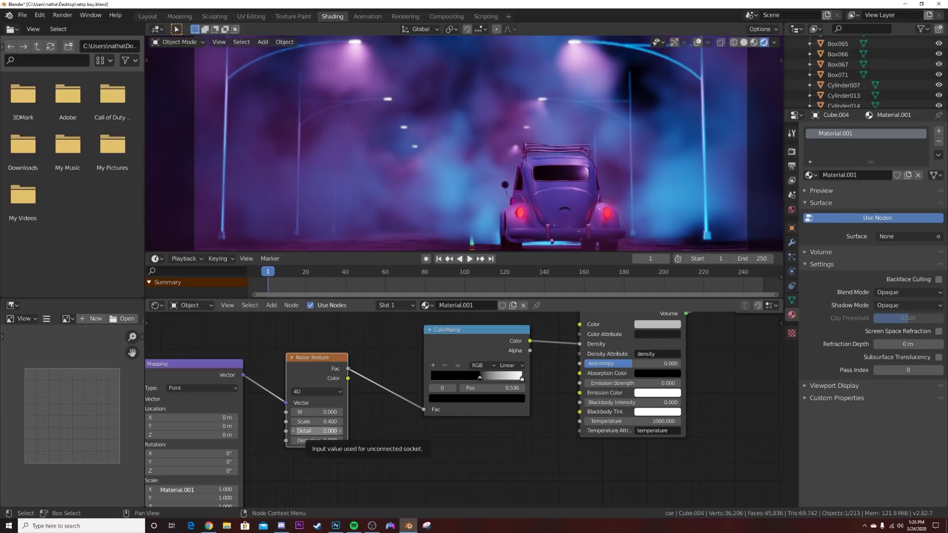
pyautogui.moveTo(316, 431); pyautogui.dragTo(346, 431)
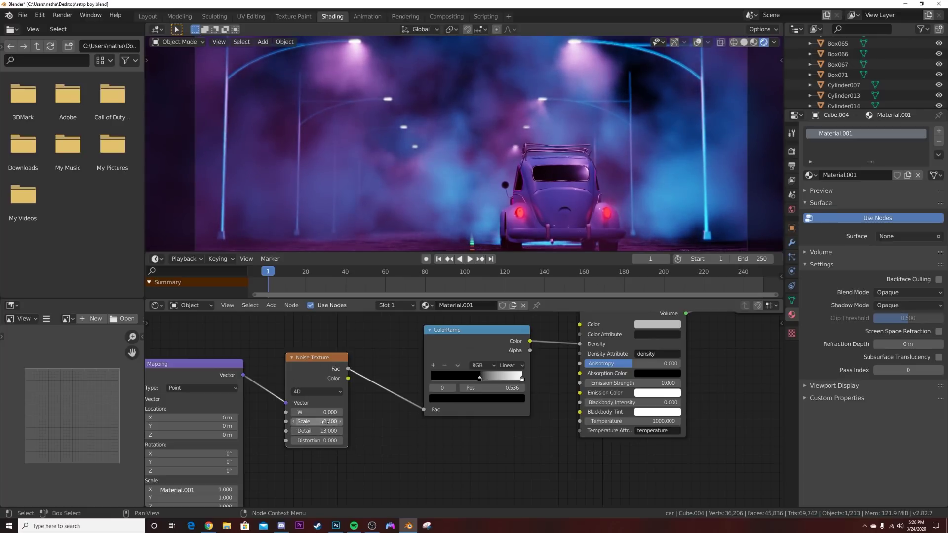
pyautogui.moveTo(259, 443); pyautogui.dragTo(365, 393, button='middle')
pyautogui.moveTo(316, 380); pyautogui.dragTo(346, 380)
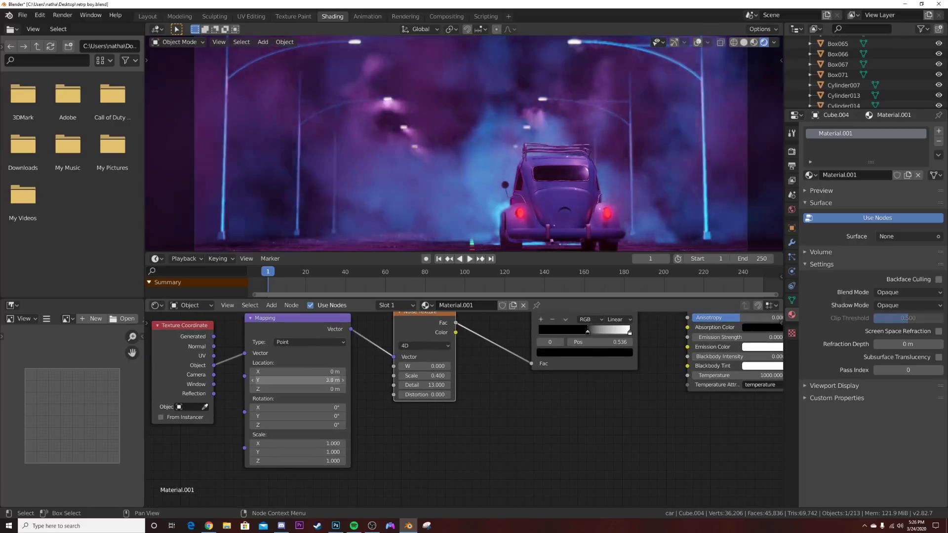
# Step: Set noise W to -1.200 and keyframe the Mapping Location at frame 1
pyautogui.moveTo(420, 370); pyautogui.dragTo(405, 370)
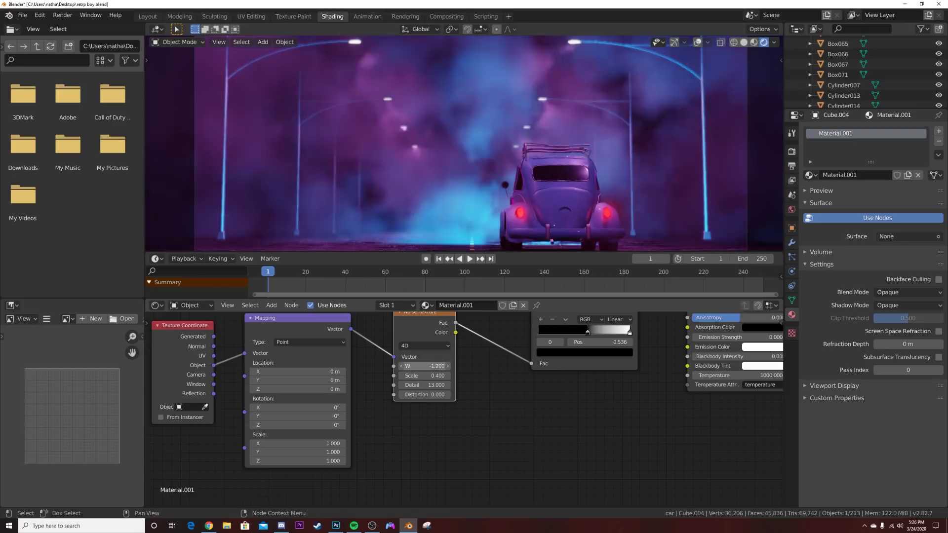
pyautogui.rightClick(318, 382)
pyautogui.press('Escape')
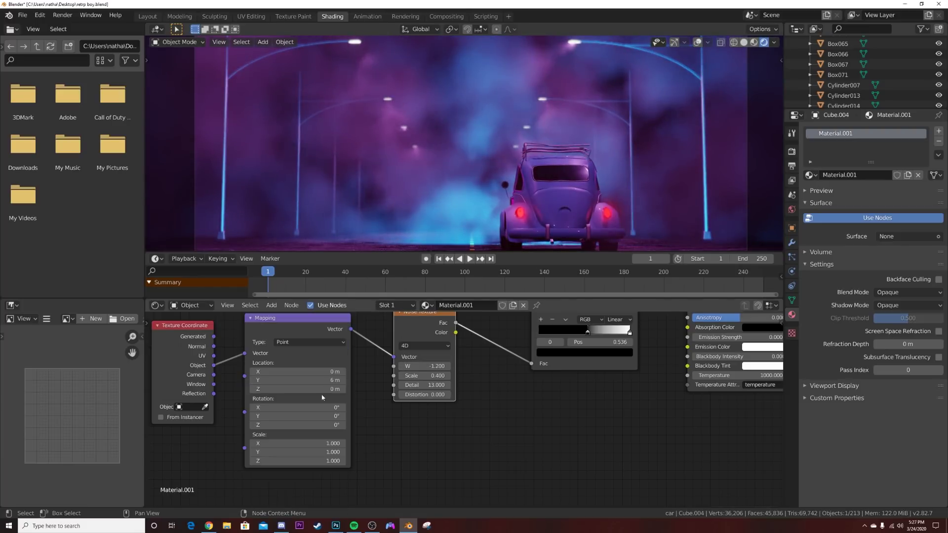
pyautogui.rightClick(314, 380)
pyautogui.click(278, 344)
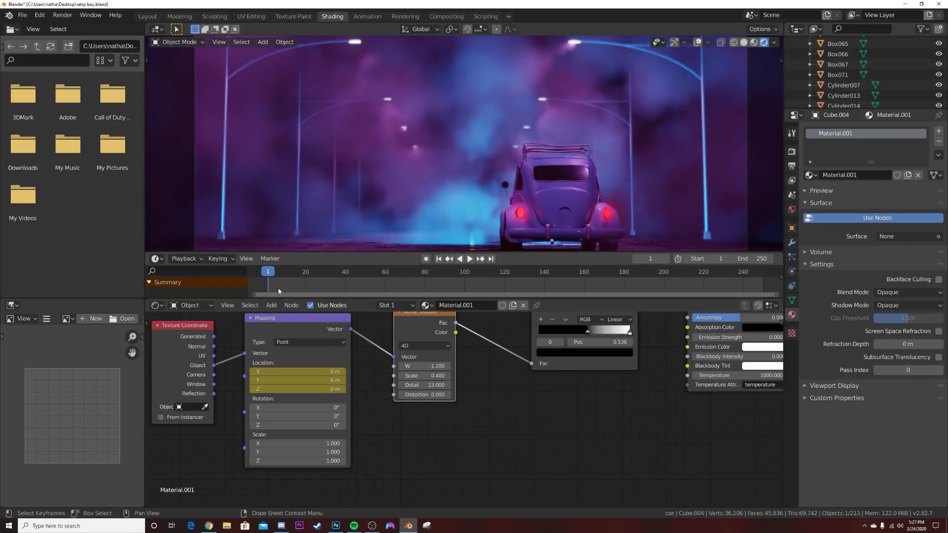
# Step: Keyframe Mapping Location Y at 24.3 m on frame 250, then preview the playback
pyautogui.click(491, 259)
pyautogui.moveTo(296, 380); pyautogui.dragTo(318, 380)
pyautogui.rightClick(319, 380)
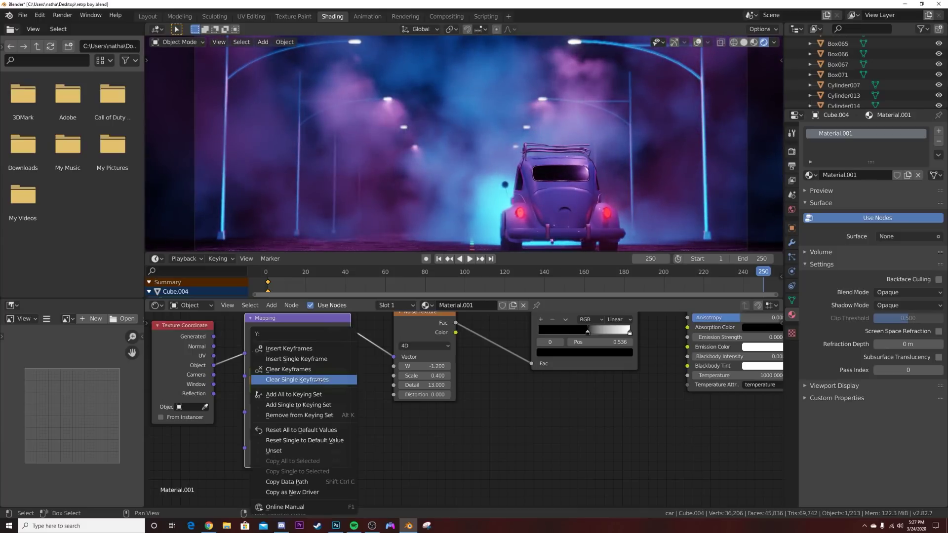
pyautogui.click(296, 348)
pyautogui.click(438, 258)
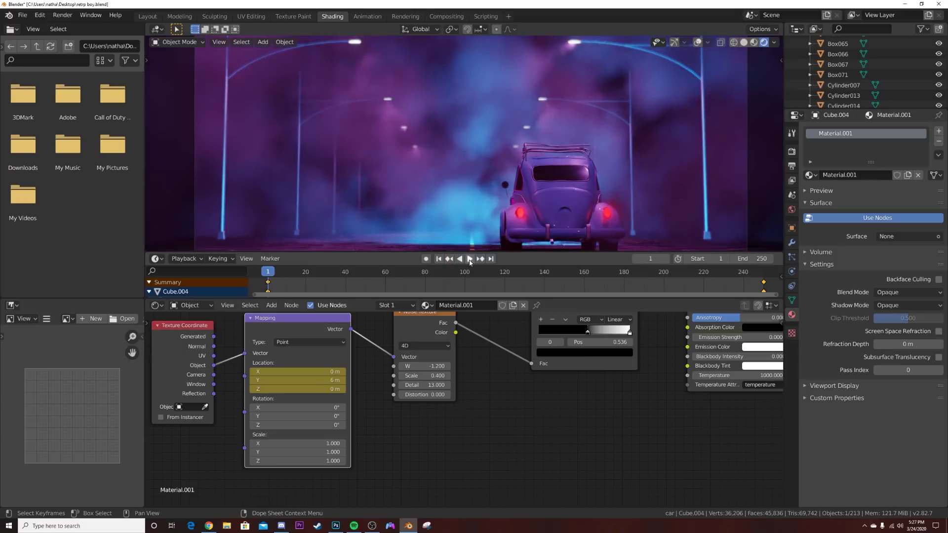
pyautogui.press('space')
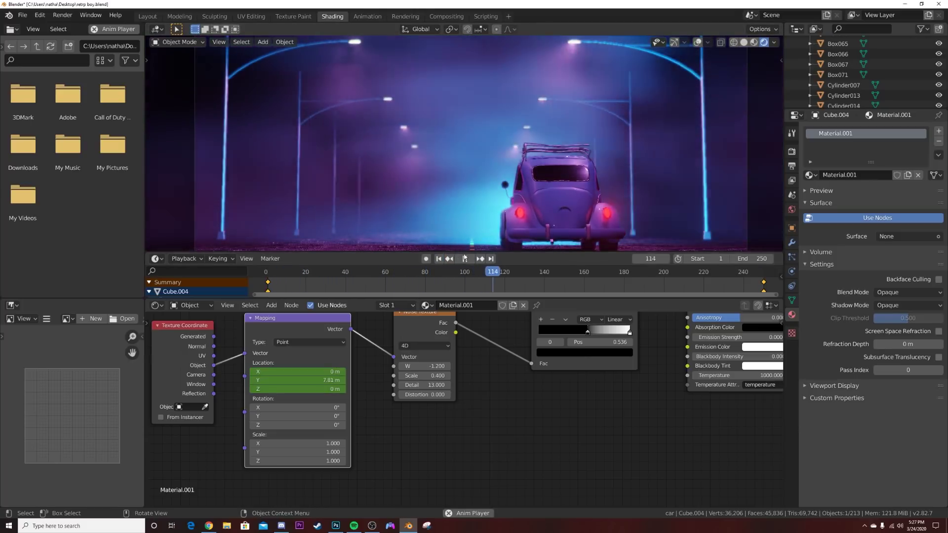
pyautogui.press('space')
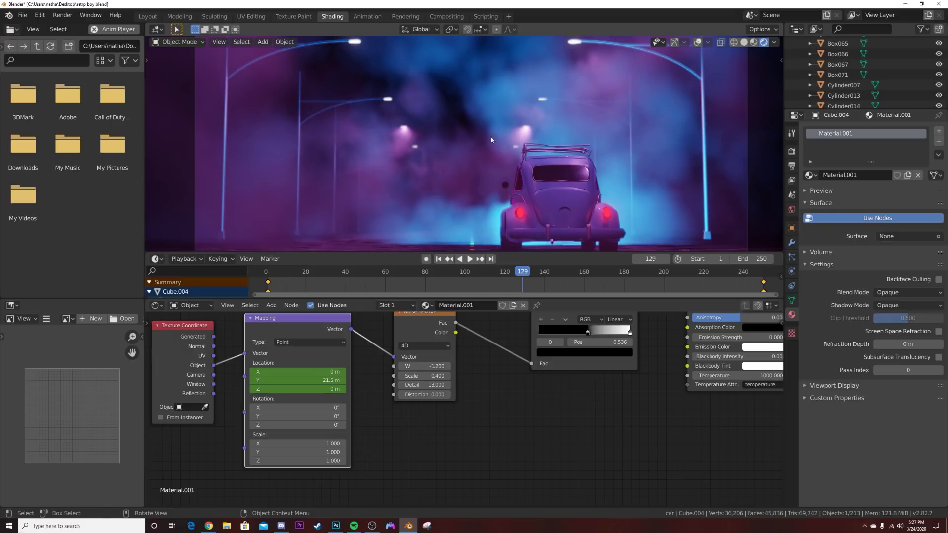
# Step: Keyframe the noise W value at frame 1 and a higher W at frame 250
pyautogui.click(438, 260)
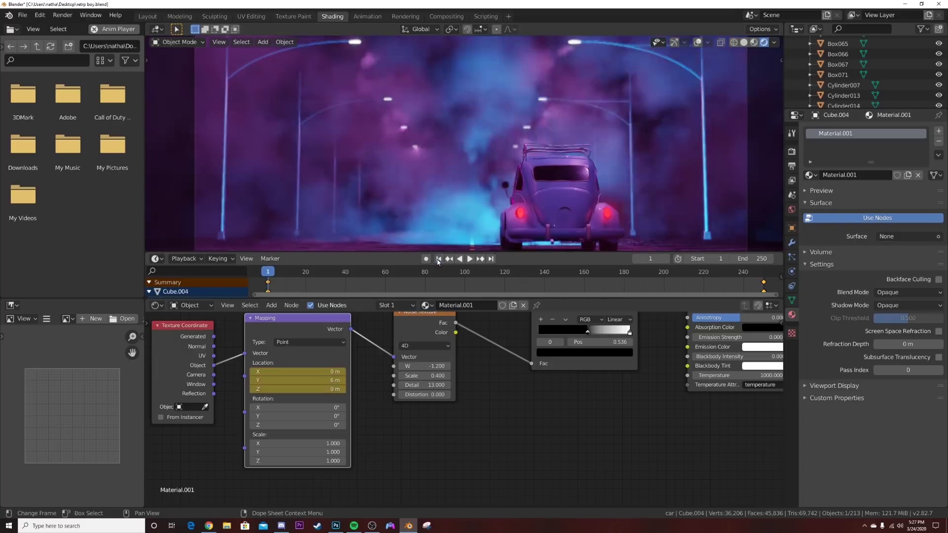
pyautogui.rightClick(429, 366)
pyautogui.click(429, 365)
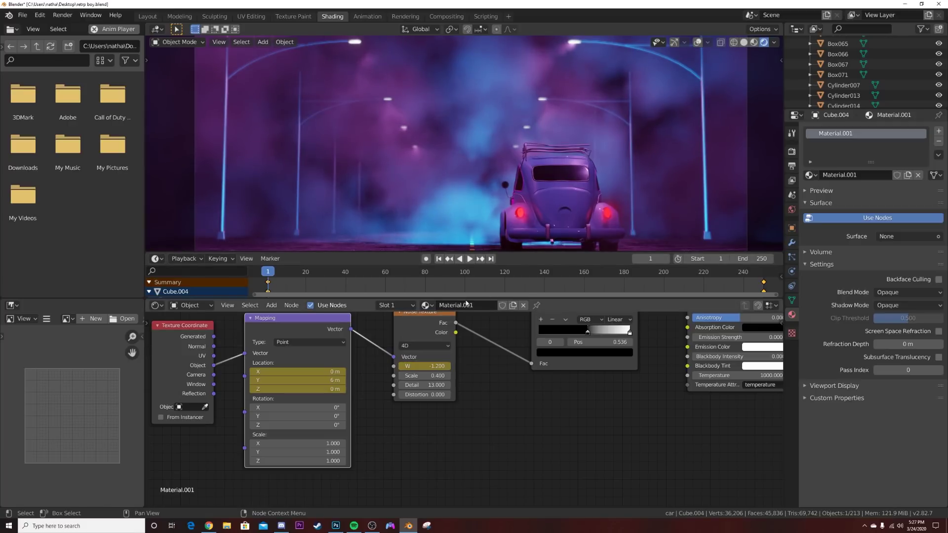
pyautogui.click(491, 259)
pyautogui.moveTo(428, 366); pyautogui.dragTo(462, 365)
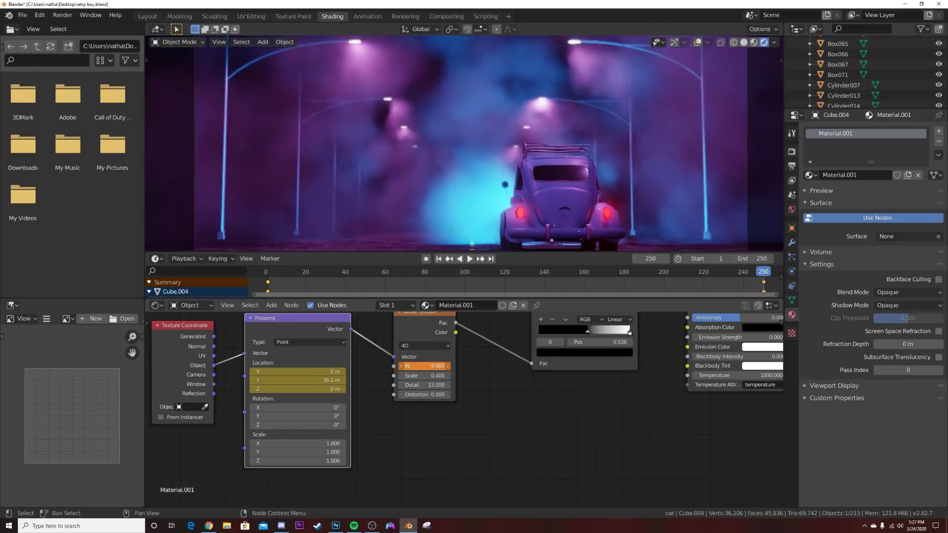
pyautogui.rightClick(426, 368)
pyautogui.click(426, 367)
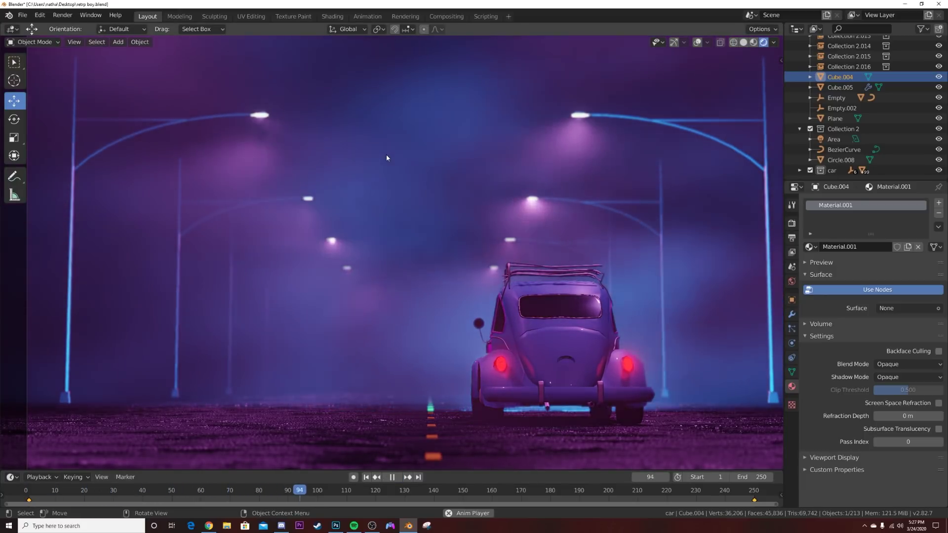
# Step: Stop playback and show the Volumetrics panel in the Render Properties
pyautogui.click(392, 477)
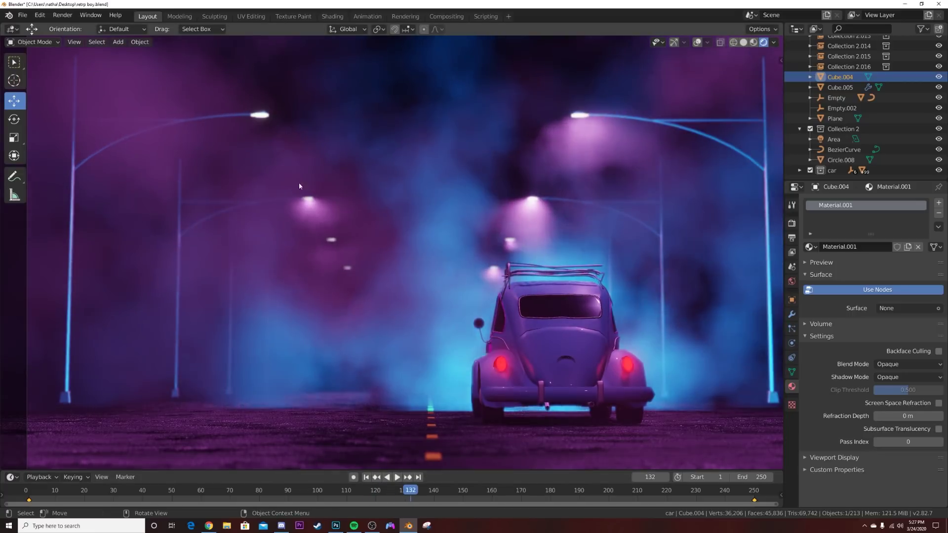
pyautogui.scroll(5, 389, 265)
pyautogui.scroll(-4, 437, 250)
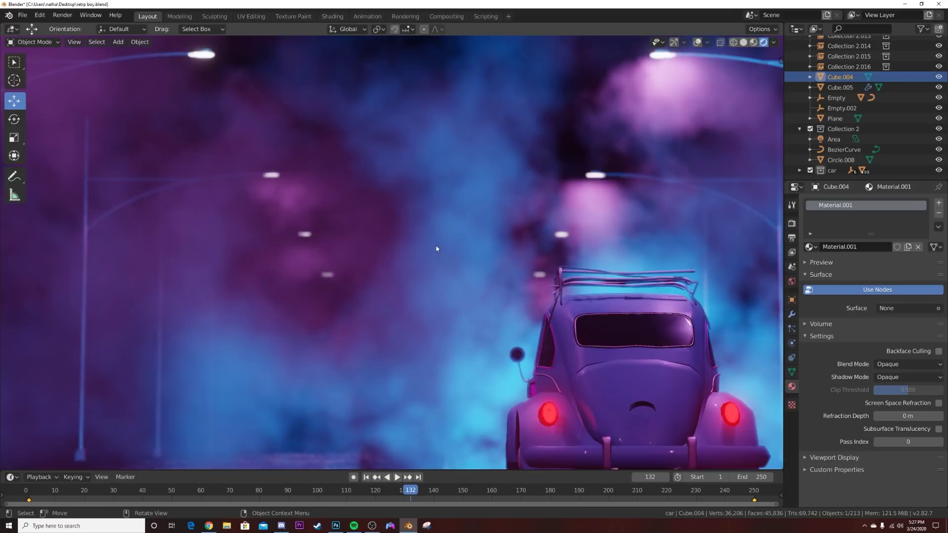
pyautogui.click(791, 223)
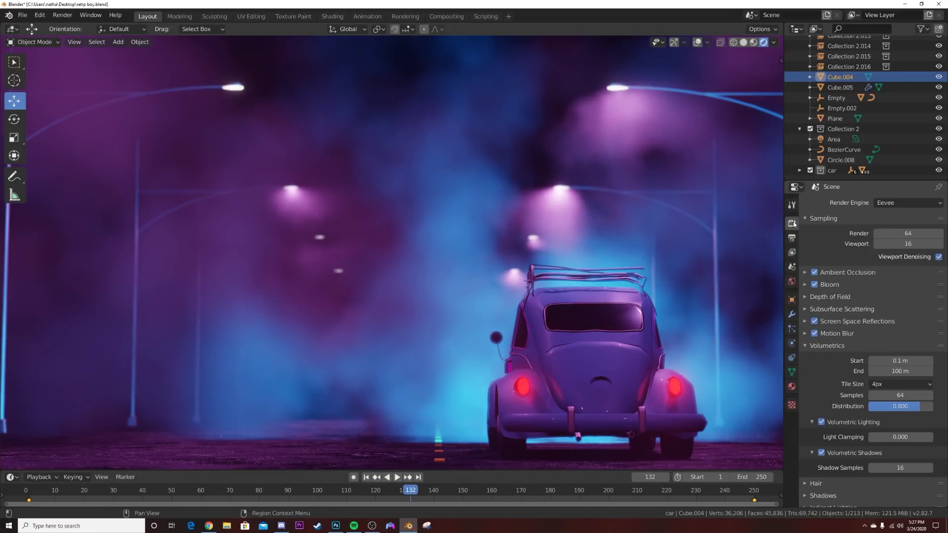
pyautogui.click(828, 346)
pyautogui.click(829, 347)
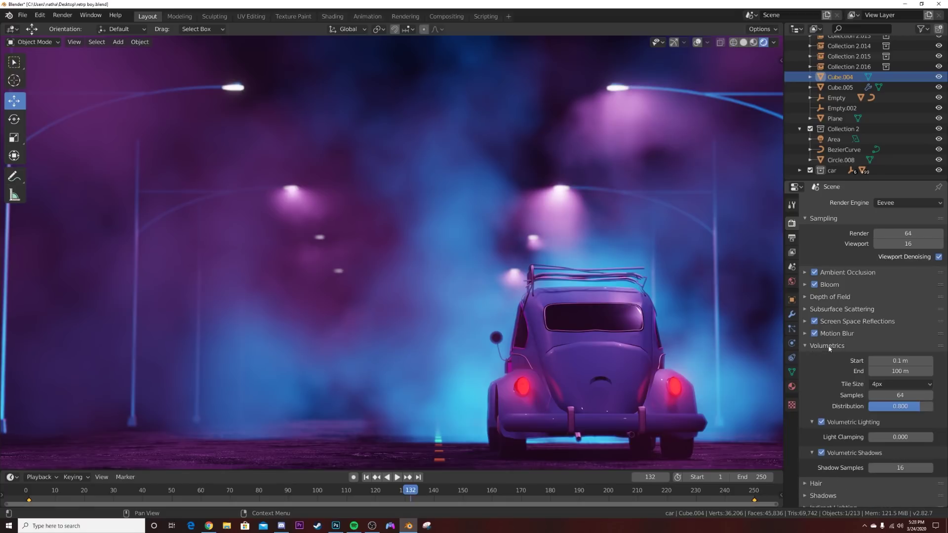
# Step: Try volumetric Tile Sizes of 2px and 8px, then return it to 4px
pyautogui.click(878, 387)
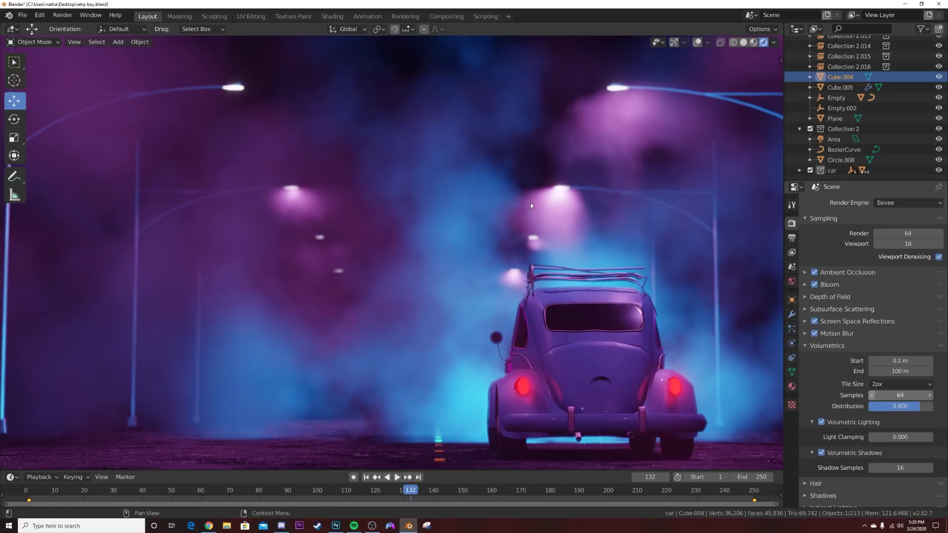
pyautogui.click(915, 384)
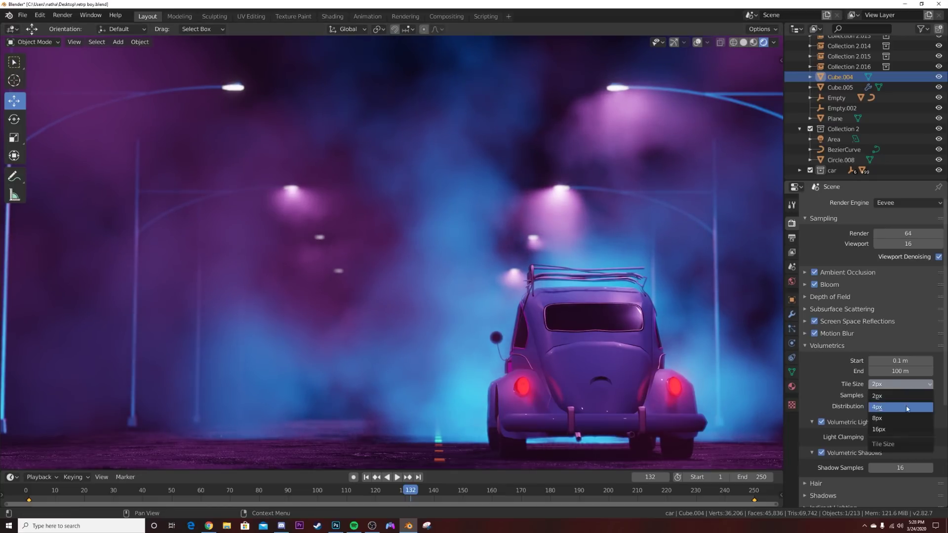
pyautogui.click(924, 418)
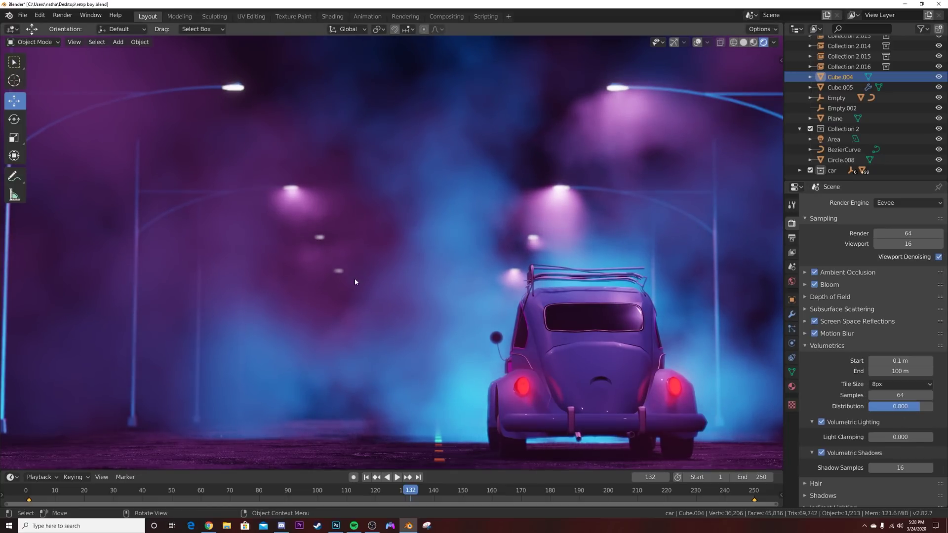
pyautogui.click(892, 383)
pyautogui.click(896, 408)
pyautogui.scroll(-5, 536, 313)
pyautogui.scroll(3, 673, 304)
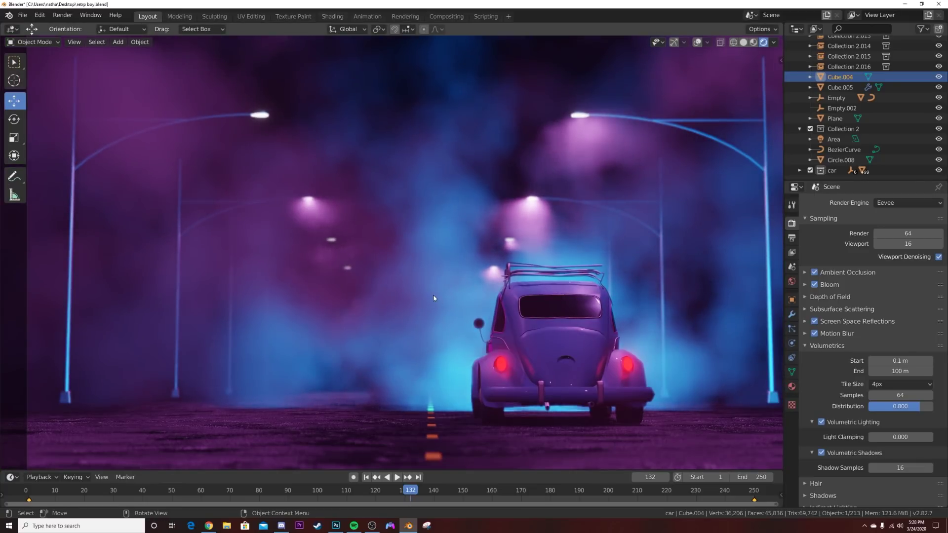